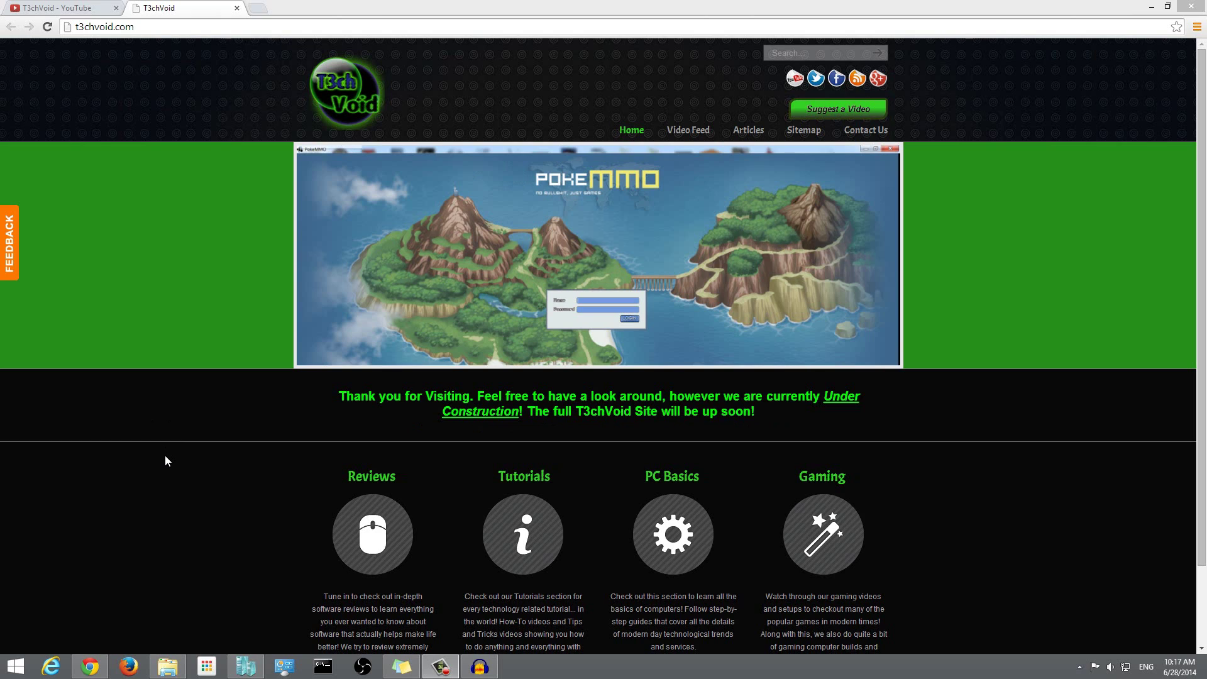
Step: Launch Control Panel from the Win+X quick-link menu and nudge its window into place
{"action": "right_click", "coordinate": [18, 669]}
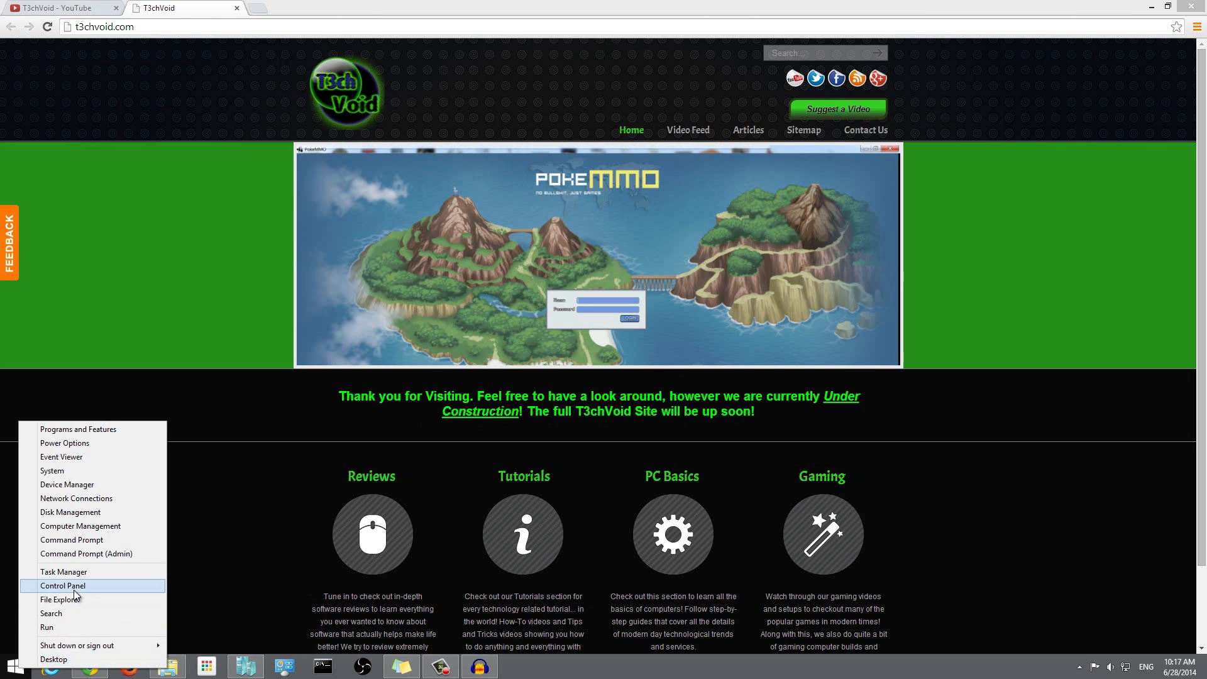
{"action": "left_click", "coordinate": [207, 459]}
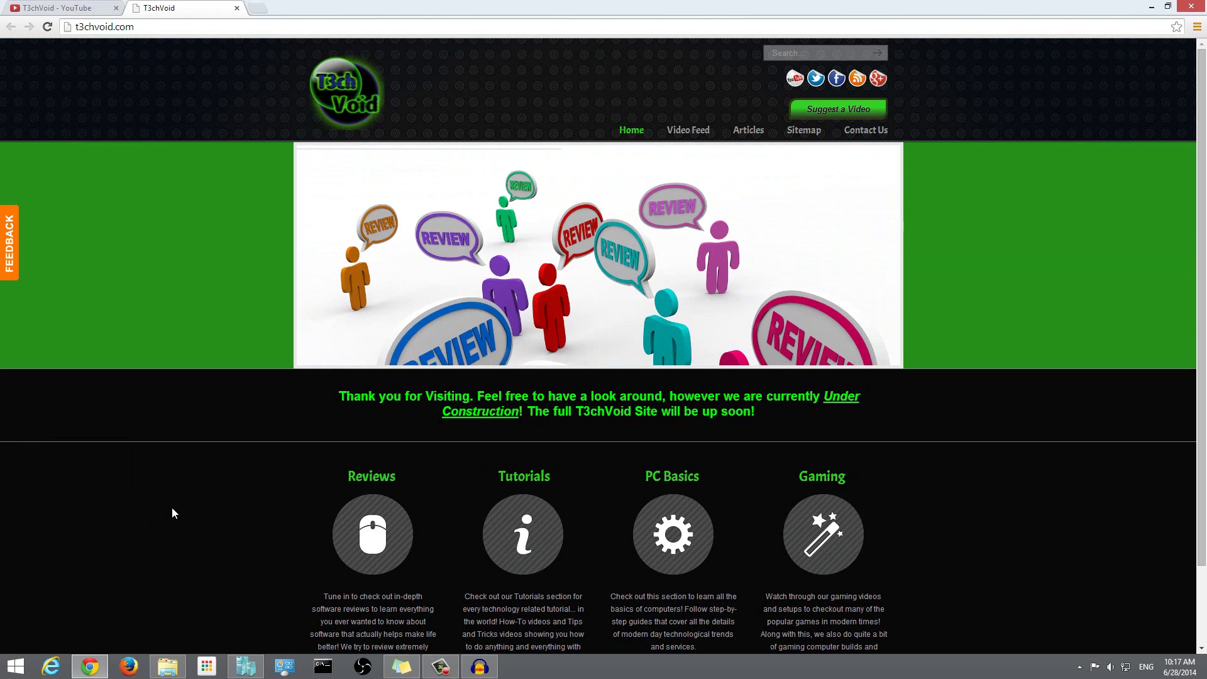
{"action": "right_click", "coordinate": [16, 666]}
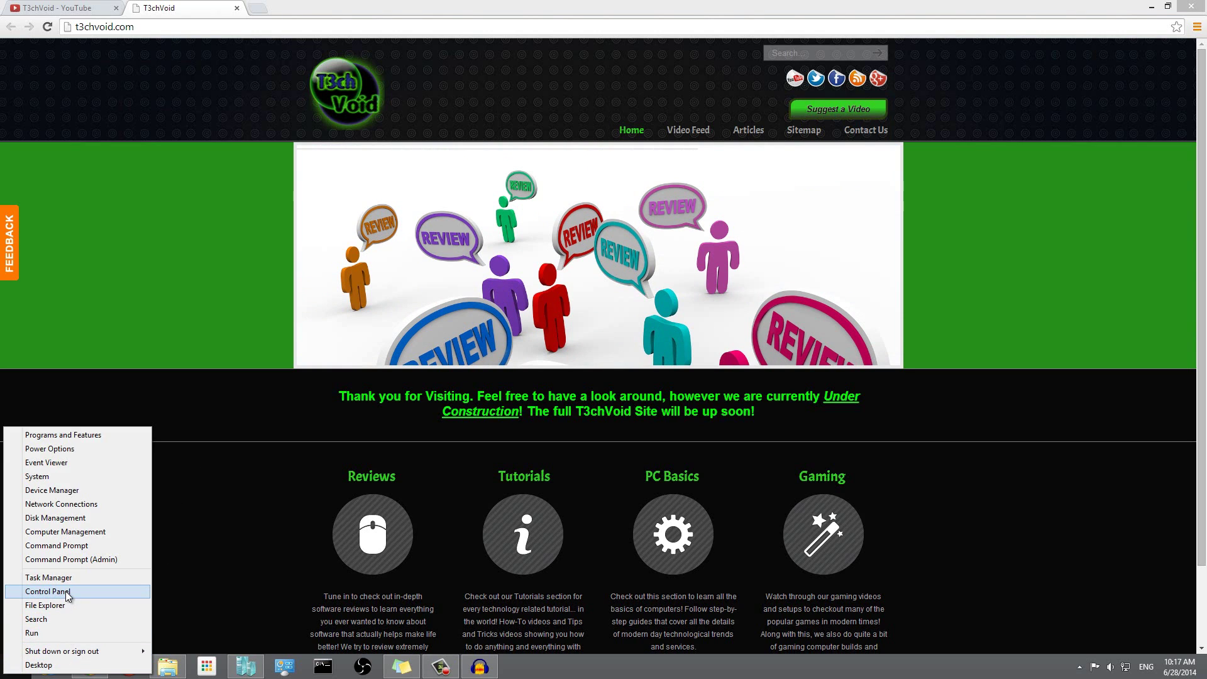
{"action": "left_click", "coordinate": [65, 592]}
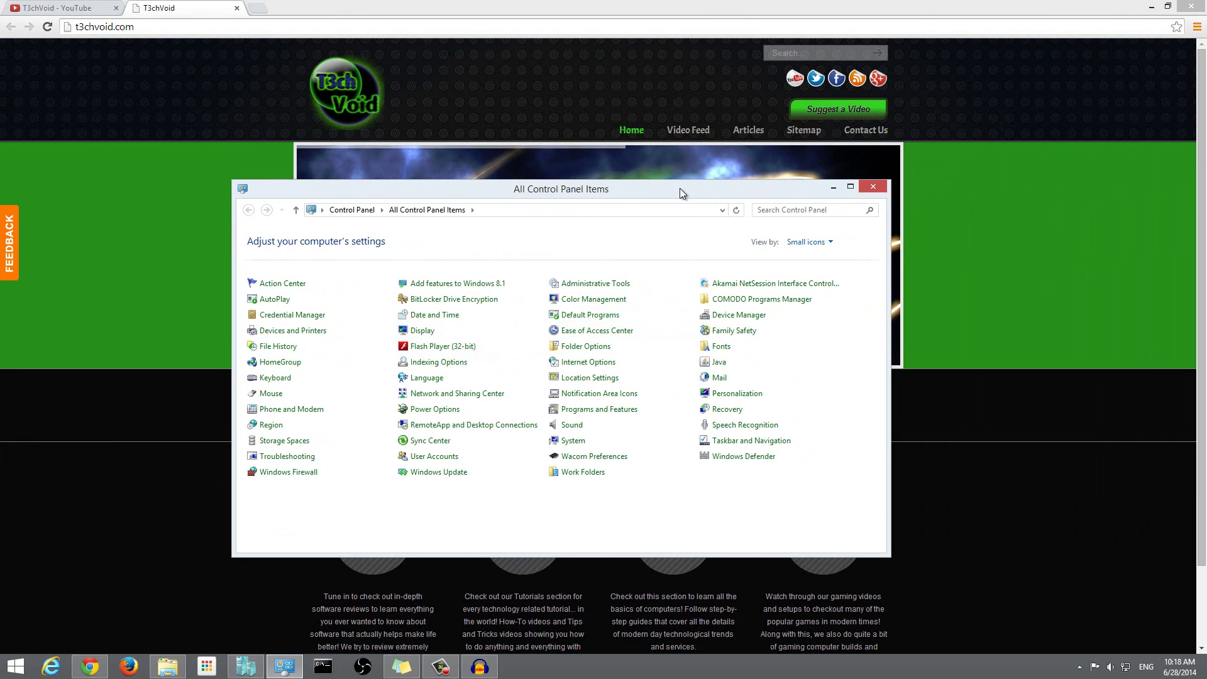
{"action": "left_click_drag", "start_coordinate": [680, 188], "coordinate": [686, 180]}
Step: Minimize Chrome, move the Control Panel window up, and go to Windows Update
{"action": "left_click", "coordinate": [1152, 7]}
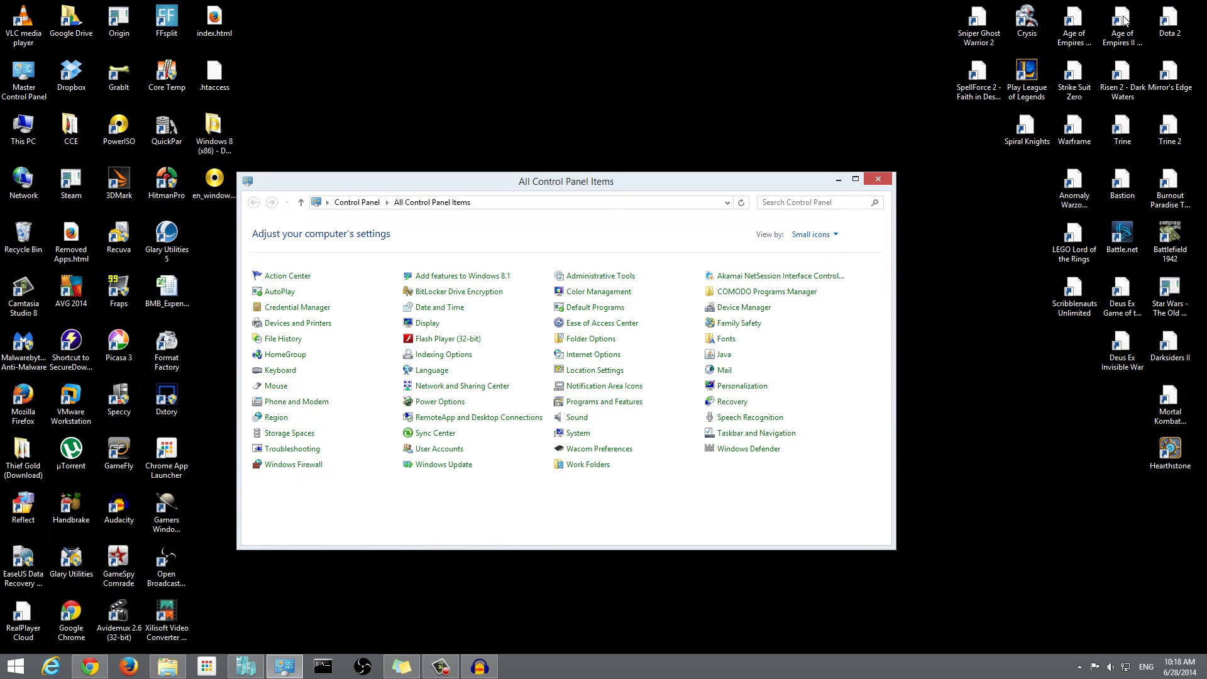
{"action": "mouse_move", "coordinate": [599, 180]}
{"action": "left_mouse_down"}
{"action": "mouse_move", "coordinate": [618, 146]}
{"action": "mouse_move", "coordinate": [640, 151]}
{"action": "left_mouse_up"}
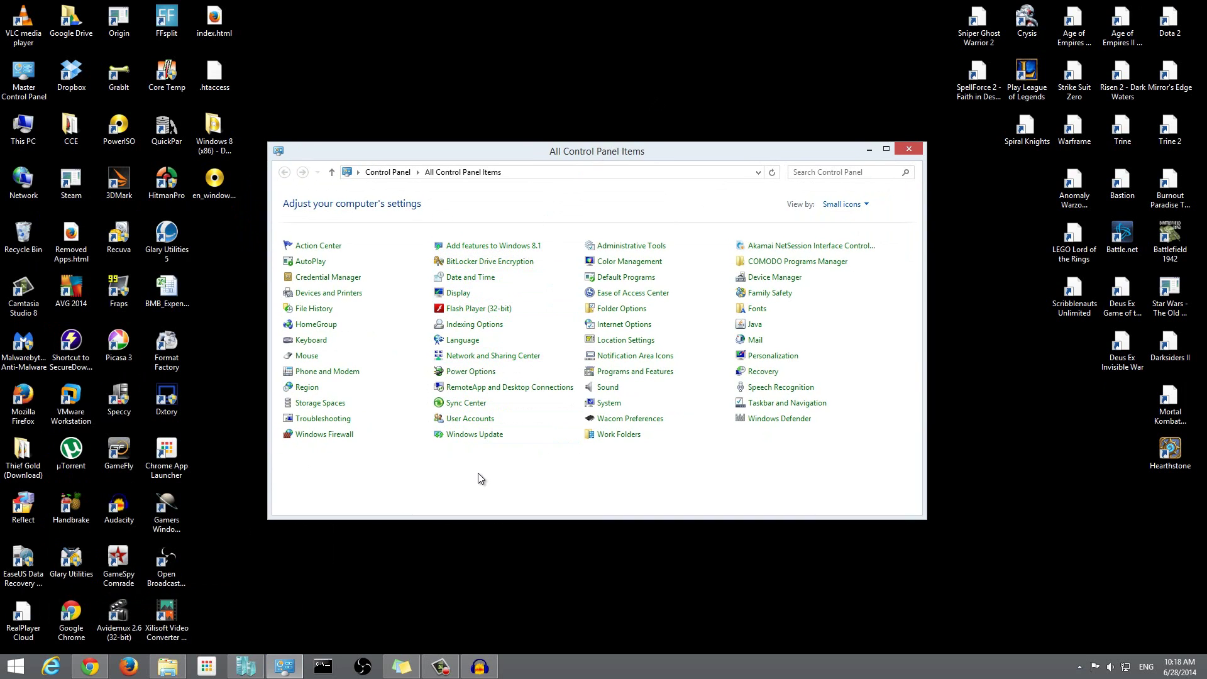
{"action": "left_click", "coordinate": [465, 436]}
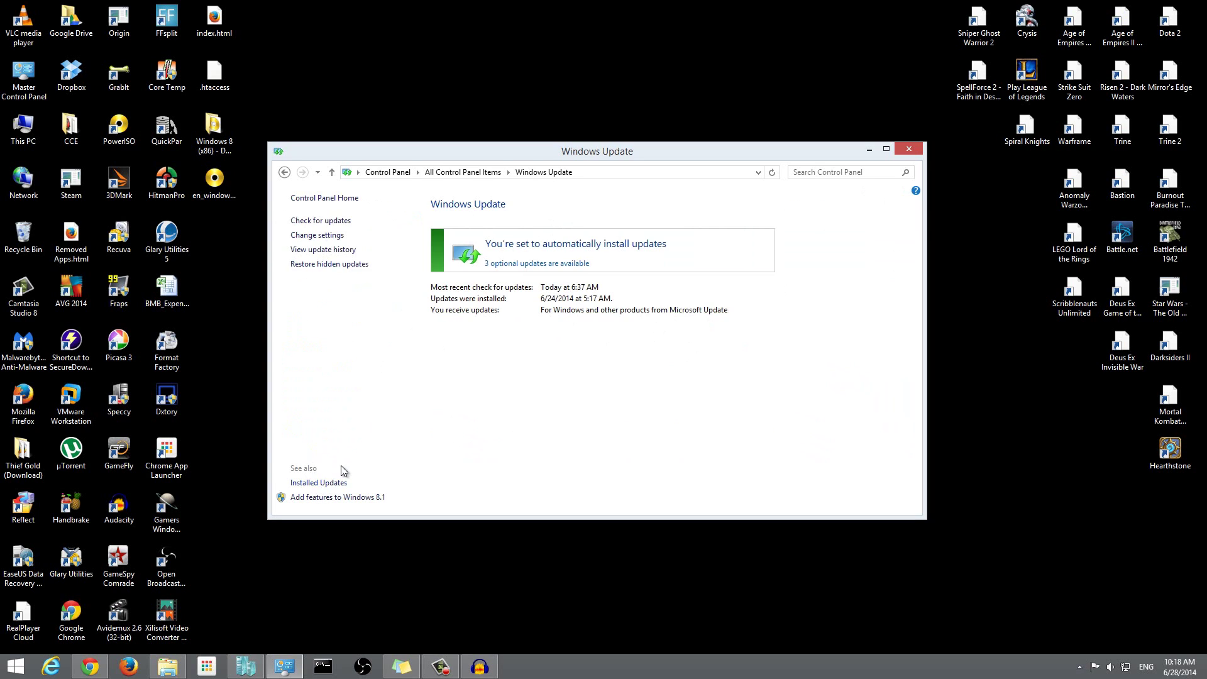
Step: Show the 106 installed updates, widen the Name column, and select KB2883200 at the end
{"action": "left_click", "coordinate": [318, 483]}
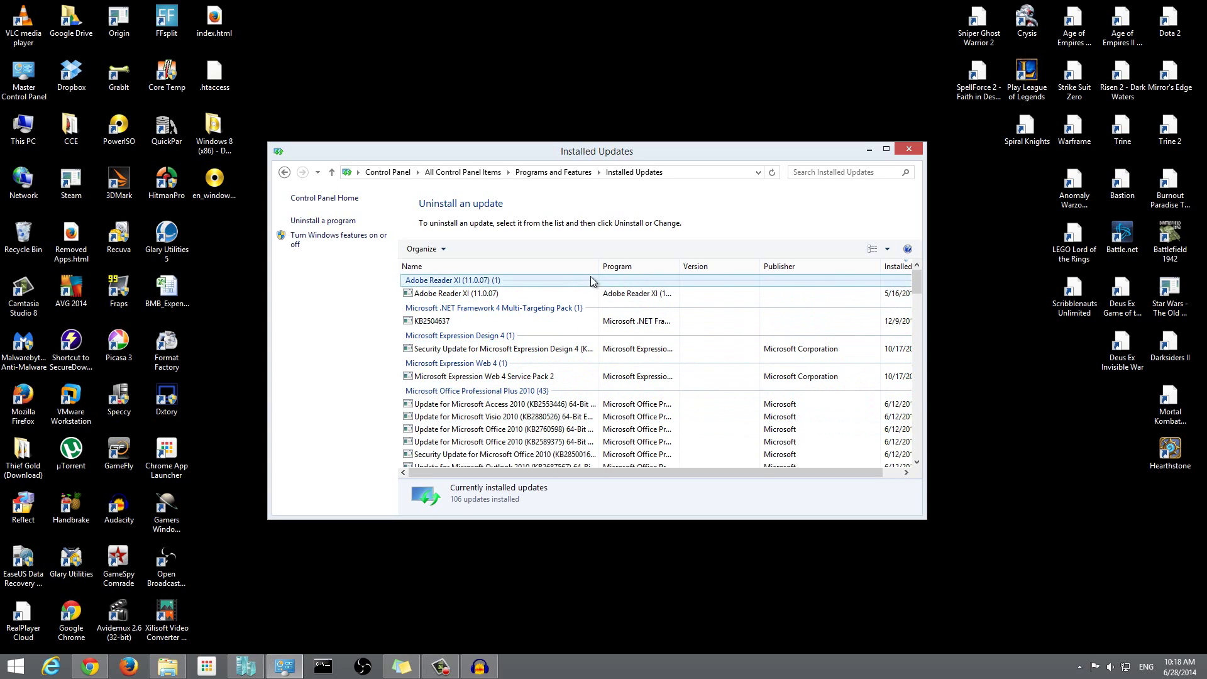
{"action": "left_click_drag", "start_coordinate": [603, 269], "coordinate": [594, 271]}
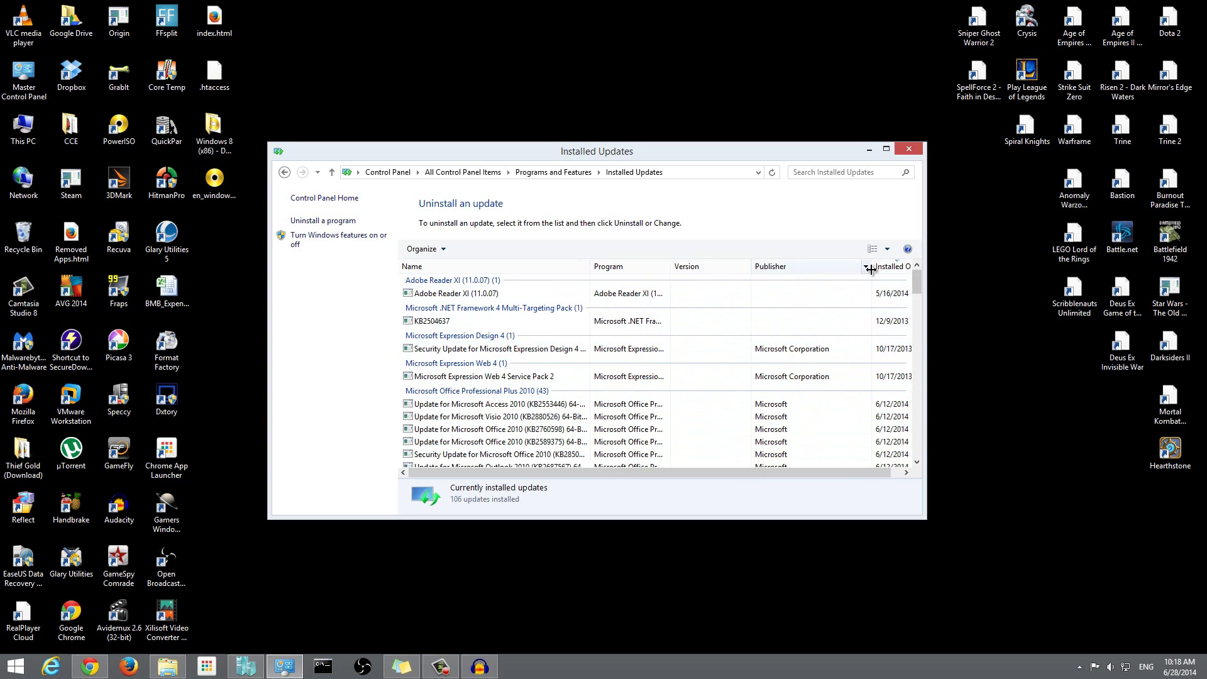
{"action": "left_click_drag", "start_coordinate": [871, 268], "coordinate": [829, 269]}
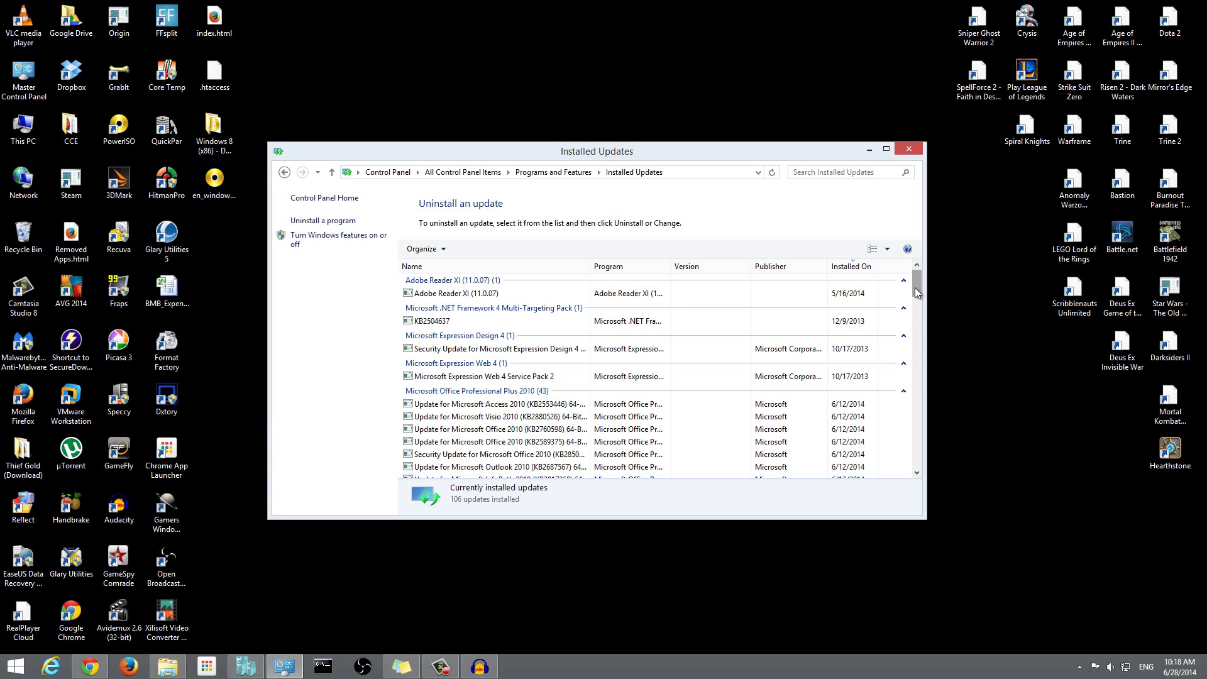
{"action": "mouse_move", "coordinate": [917, 291]}
{"action": "left_mouse_down"}
{"action": "mouse_move", "coordinate": [895, 428]}
{"action": "mouse_move", "coordinate": [904, 468]}
{"action": "left_mouse_up"}
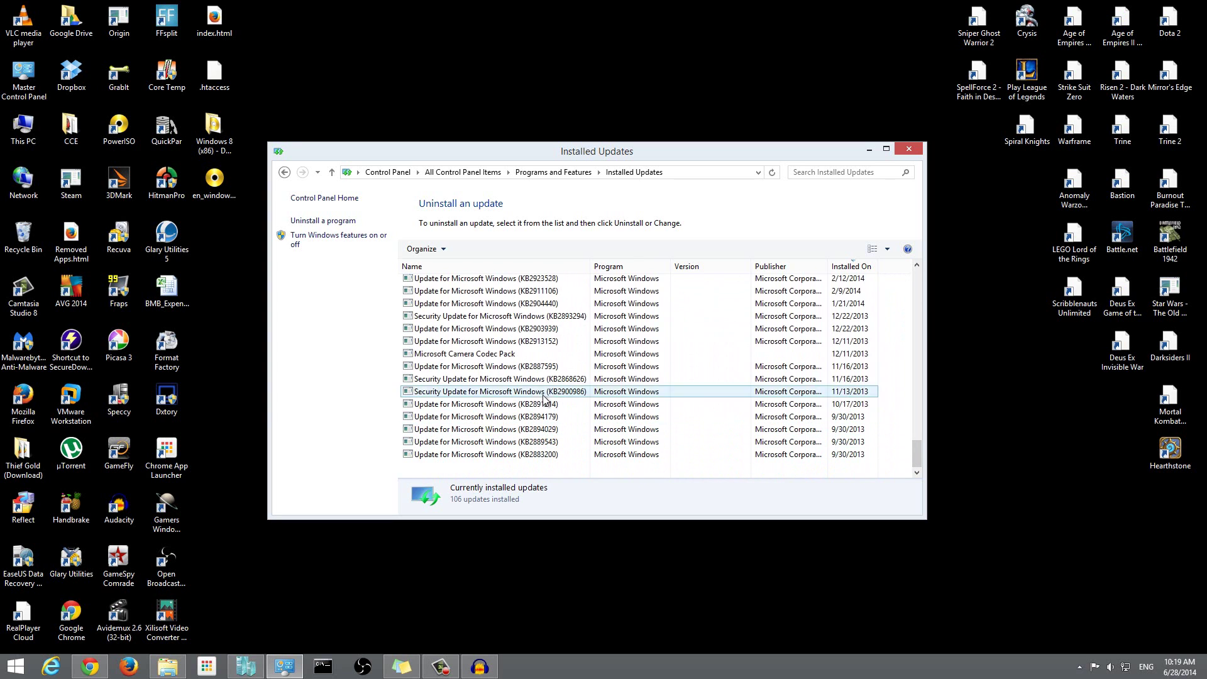
{"action": "left_click", "coordinate": [545, 455]}
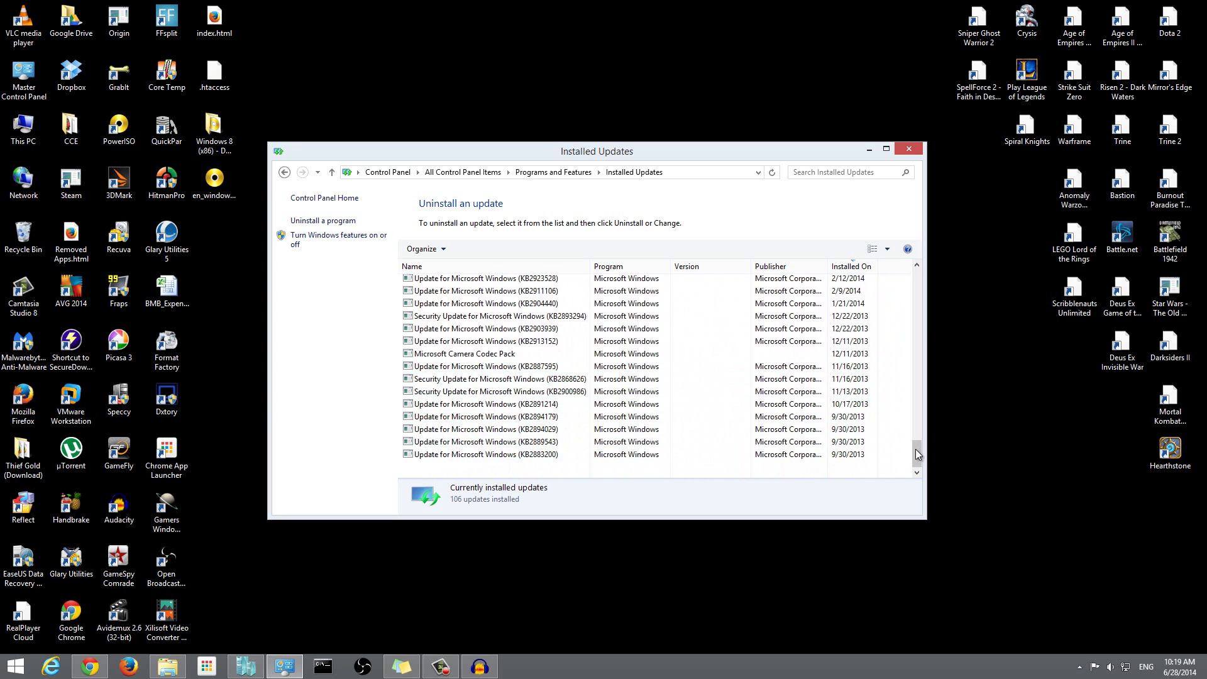
{"action": "left_click_drag", "start_coordinate": [920, 455], "coordinate": [920, 337]}
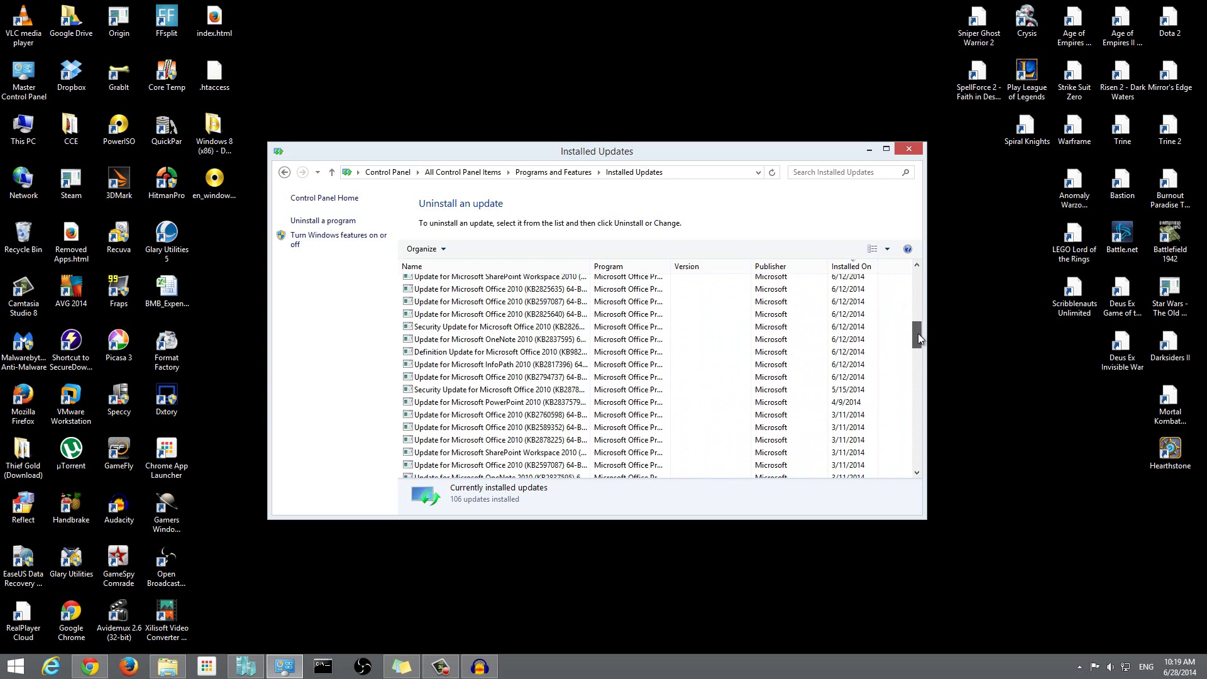
{"action": "left_click_drag", "start_coordinate": [920, 337], "coordinate": [920, 274]}
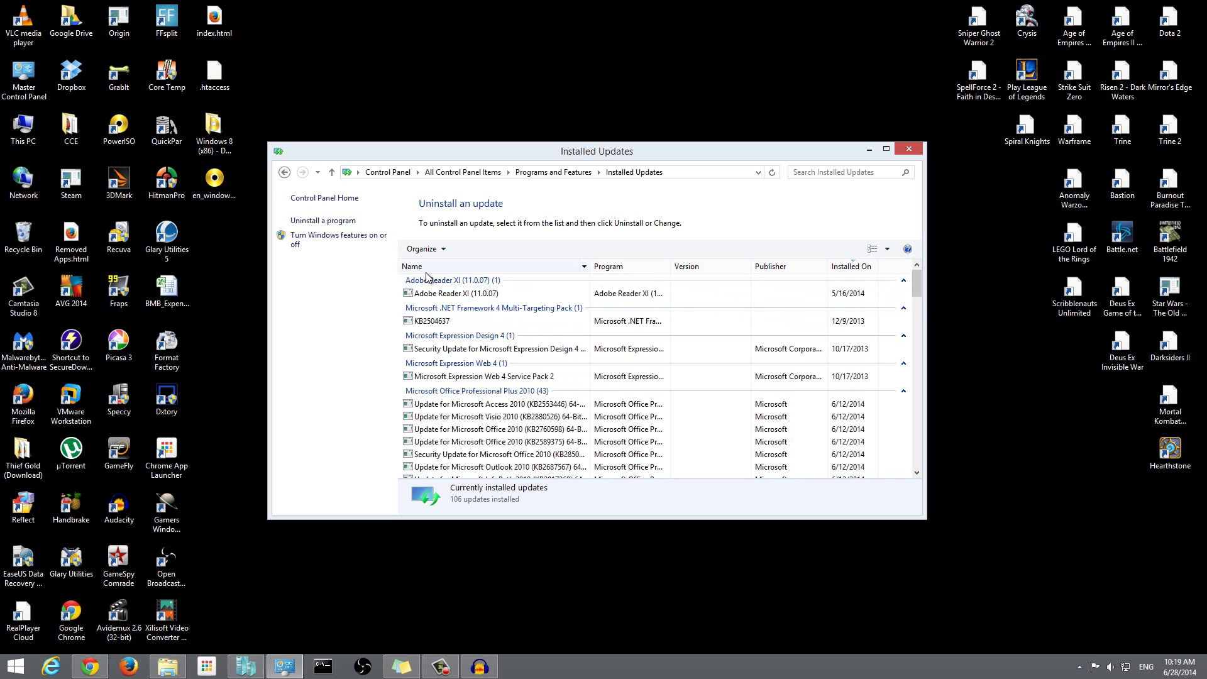
{"action": "left_click", "coordinate": [432, 293]}
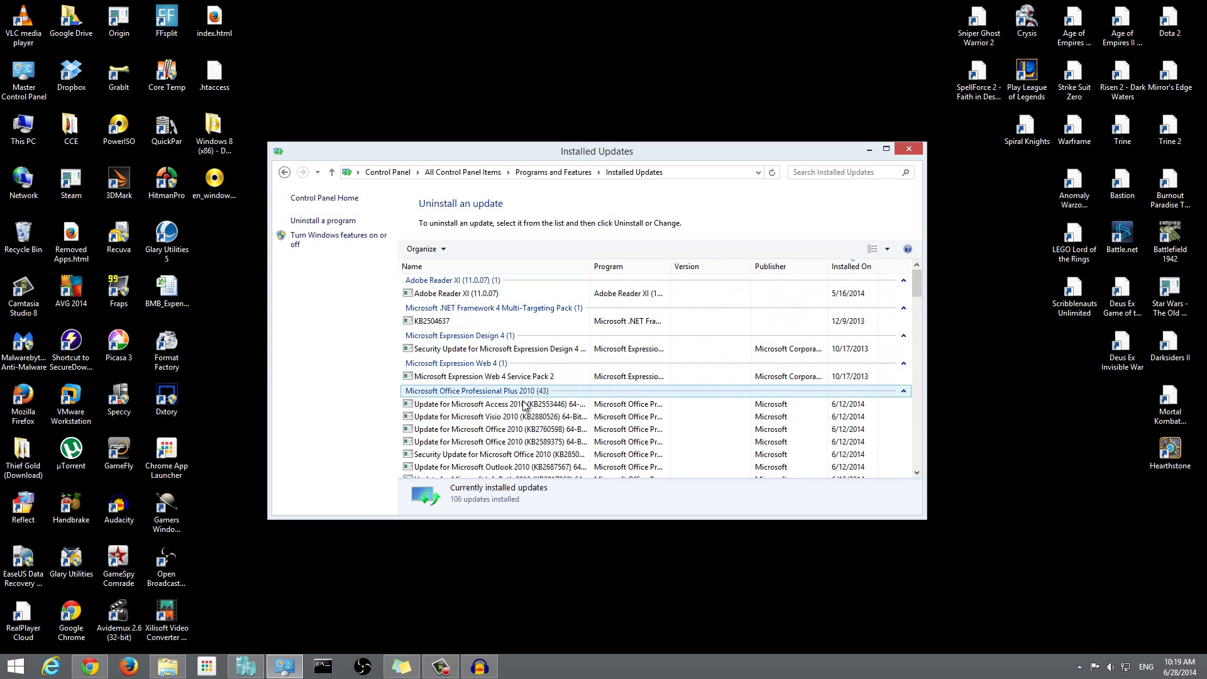
{"action": "scroll", "coordinate": [535, 410], "scroll_direction": "down", "scroll_amount": 4}
{"action": "scroll", "coordinate": [535, 410], "scroll_direction": "down", "scroll_amount": 5}
{"action": "scroll", "coordinate": [535, 410], "scroll_direction": "down", "scroll_amount": 3}
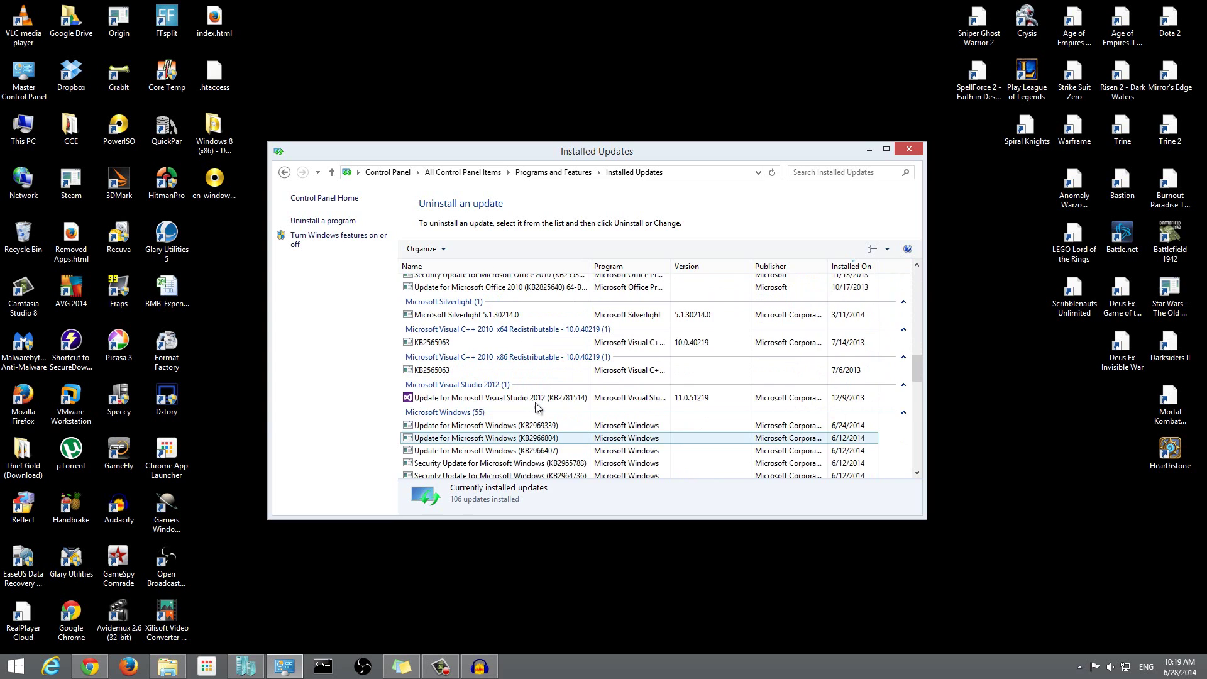
{"action": "scroll", "coordinate": [535, 410], "scroll_direction": "up", "scroll_amount": 1}
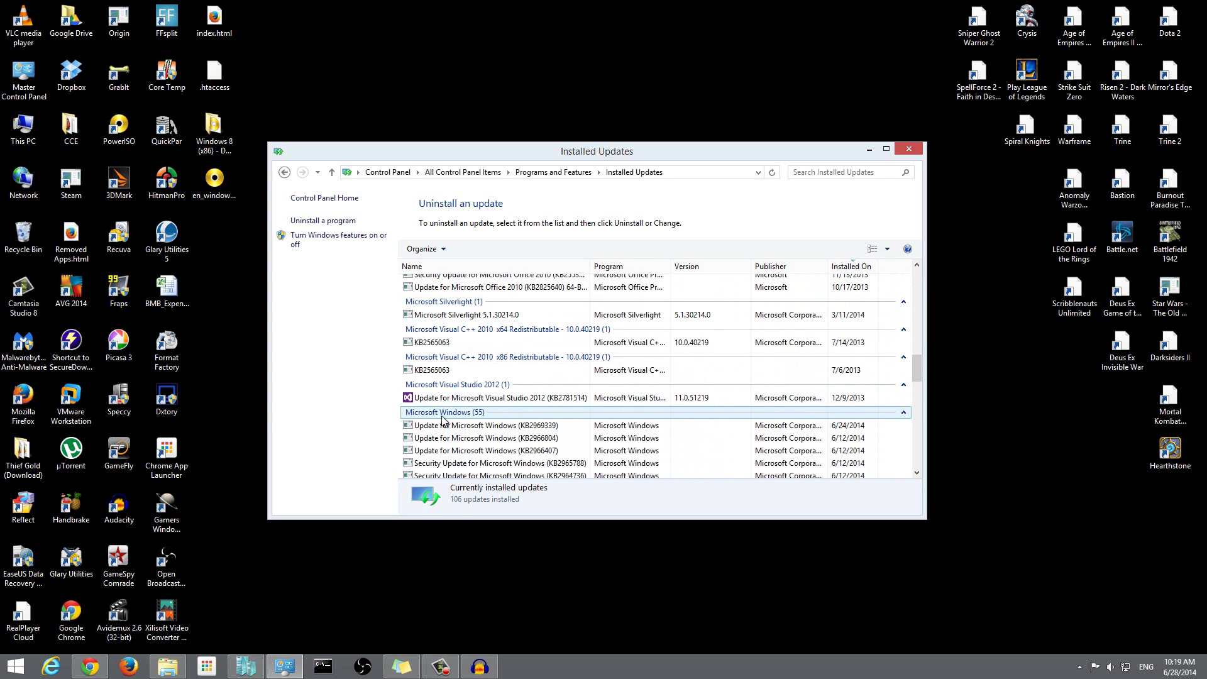
{"action": "scroll", "coordinate": [464, 430], "scroll_direction": "down", "scroll_amount": 3}
{"action": "scroll", "coordinate": [467, 434], "scroll_direction": "down", "scroll_amount": 3}
{"action": "scroll", "coordinate": [490, 443], "scroll_direction": "down", "scroll_amount": 2}
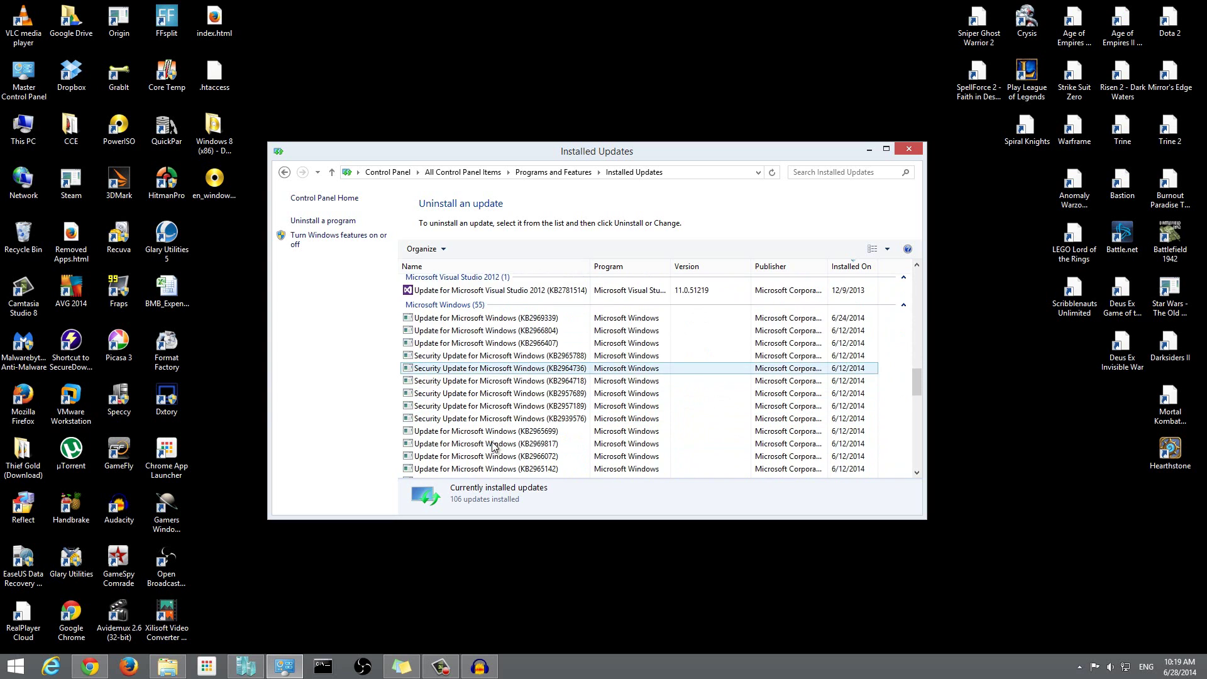
{"action": "scroll", "coordinate": [507, 451], "scroll_direction": "down", "scroll_amount": 2}
{"action": "scroll", "coordinate": [507, 449], "scroll_direction": "down", "scroll_amount": 3}
{"action": "scroll", "coordinate": [513, 444], "scroll_direction": "down", "scroll_amount": 2}
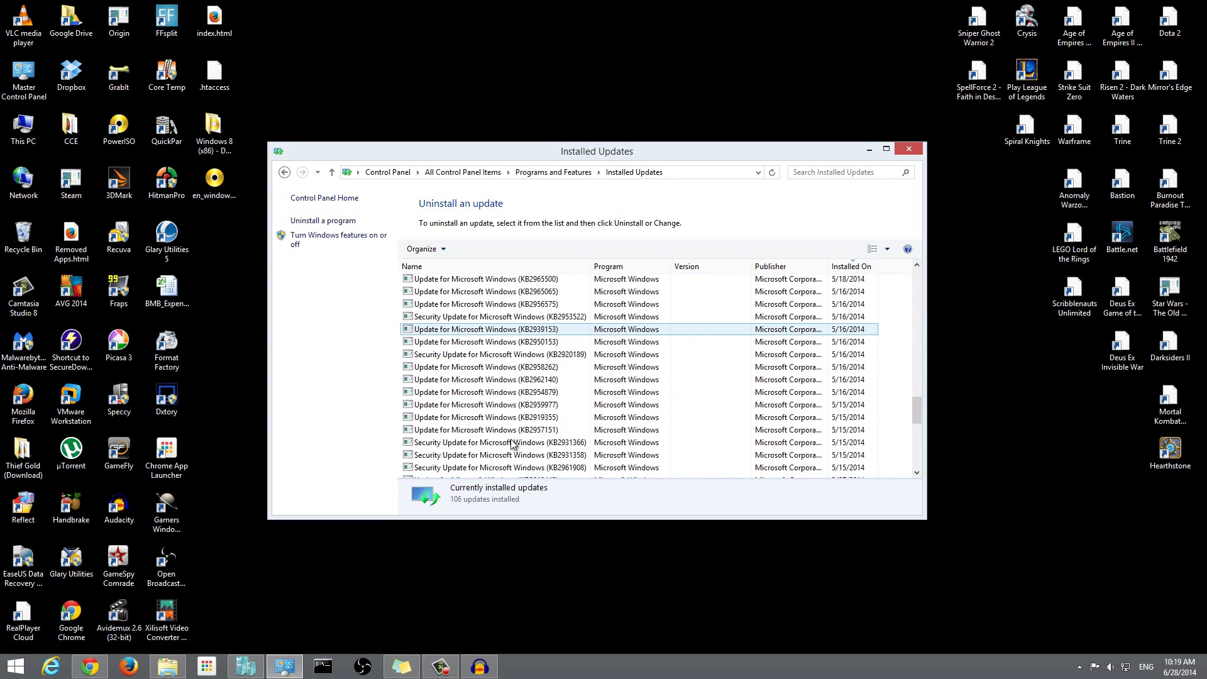
{"action": "scroll", "coordinate": [513, 444], "scroll_direction": "down", "scroll_amount": 3}
{"action": "scroll", "coordinate": [522, 407], "scroll_direction": "down", "scroll_amount": 3}
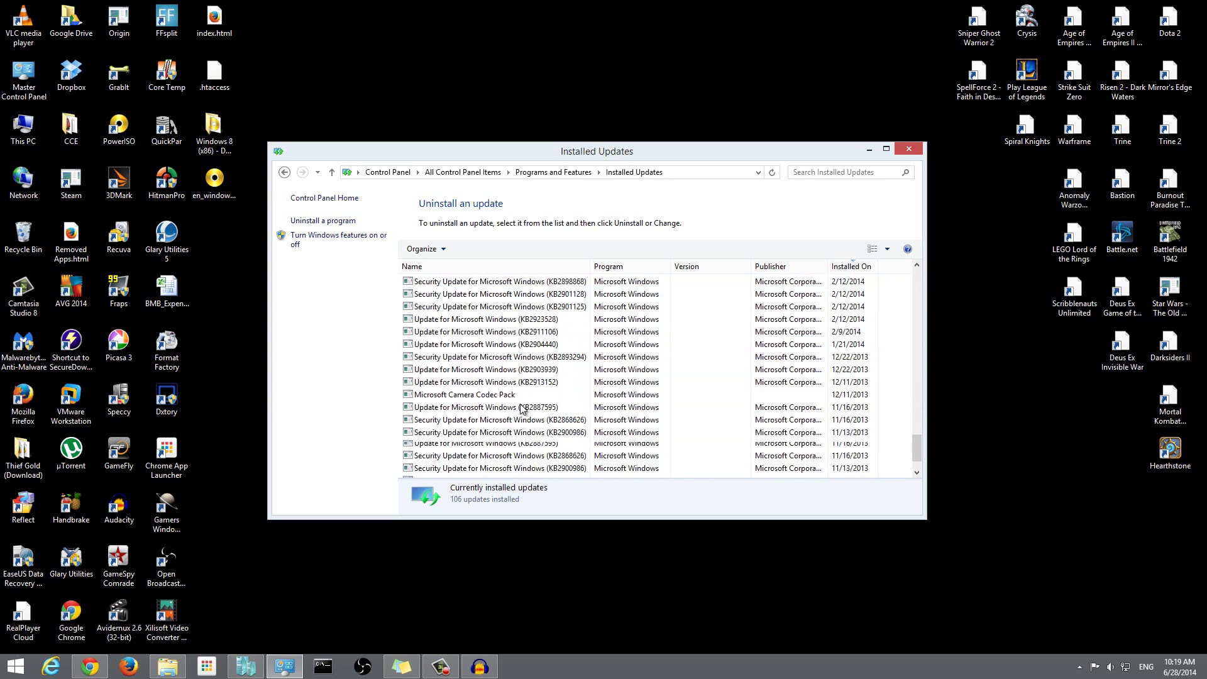
{"action": "left_click", "coordinate": [521, 407]}
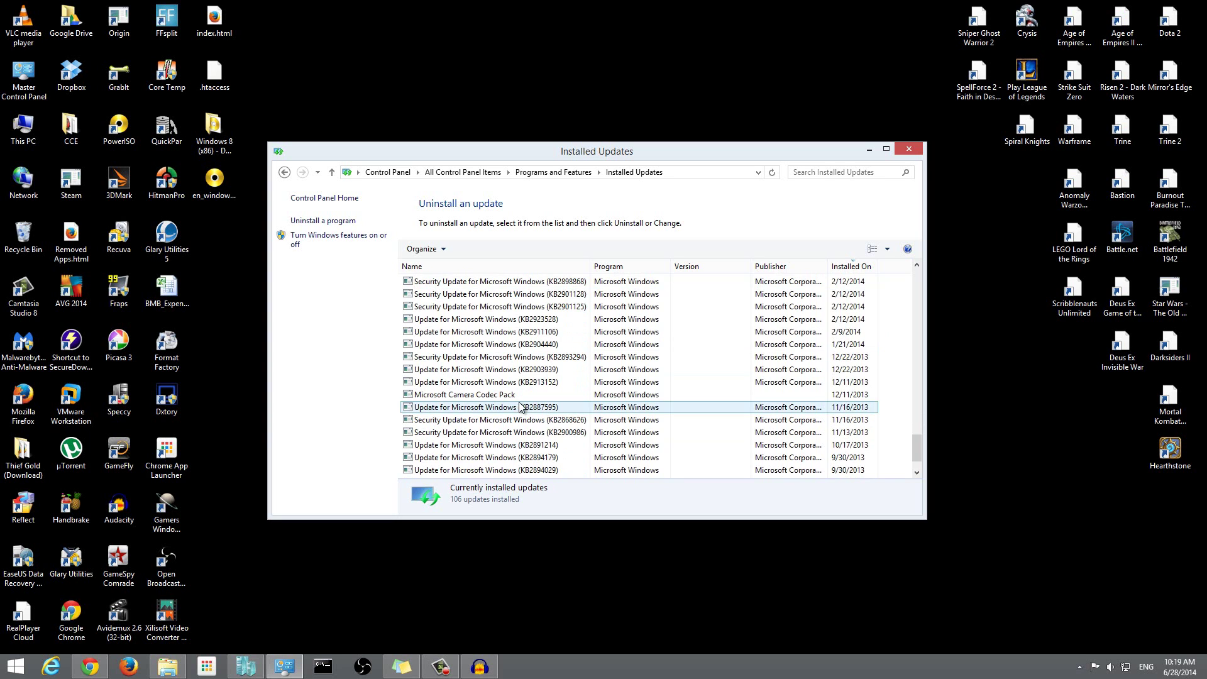
{"action": "scroll", "coordinate": [522, 408], "scroll_direction": "down", "scroll_amount": 3}
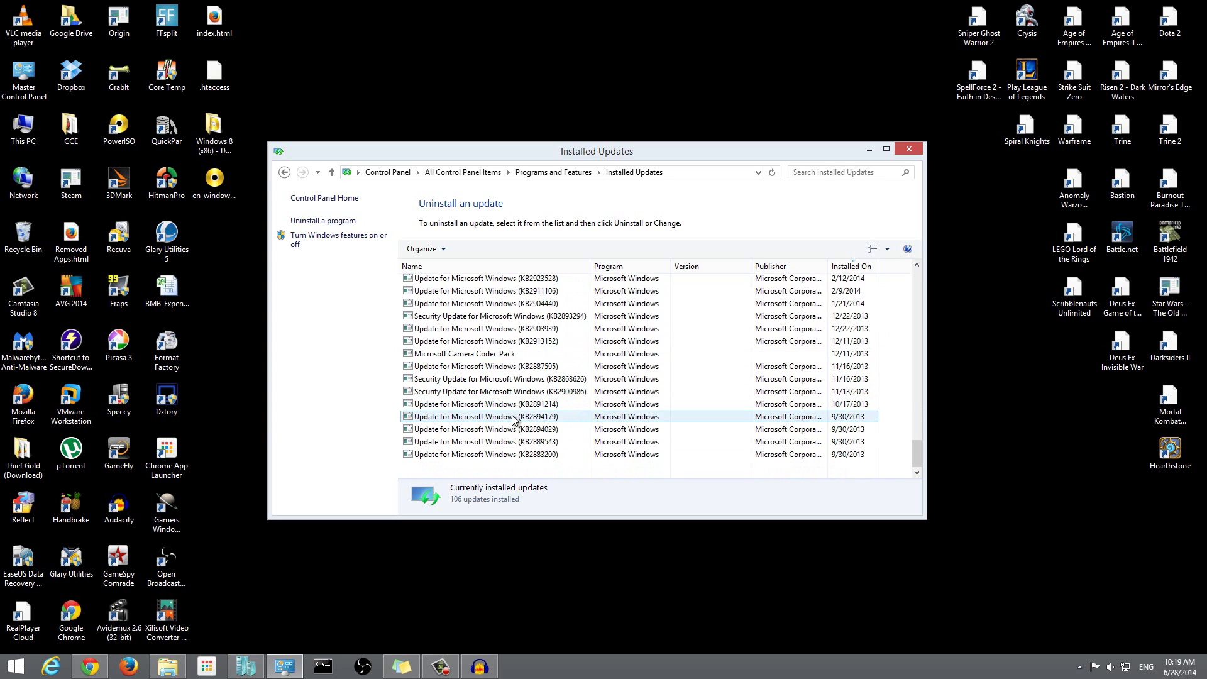
{"action": "scroll", "coordinate": [560, 428], "scroll_direction": "up", "scroll_amount": 5}
{"action": "scroll", "coordinate": [559, 427], "scroll_direction": "up", "scroll_amount": 5}
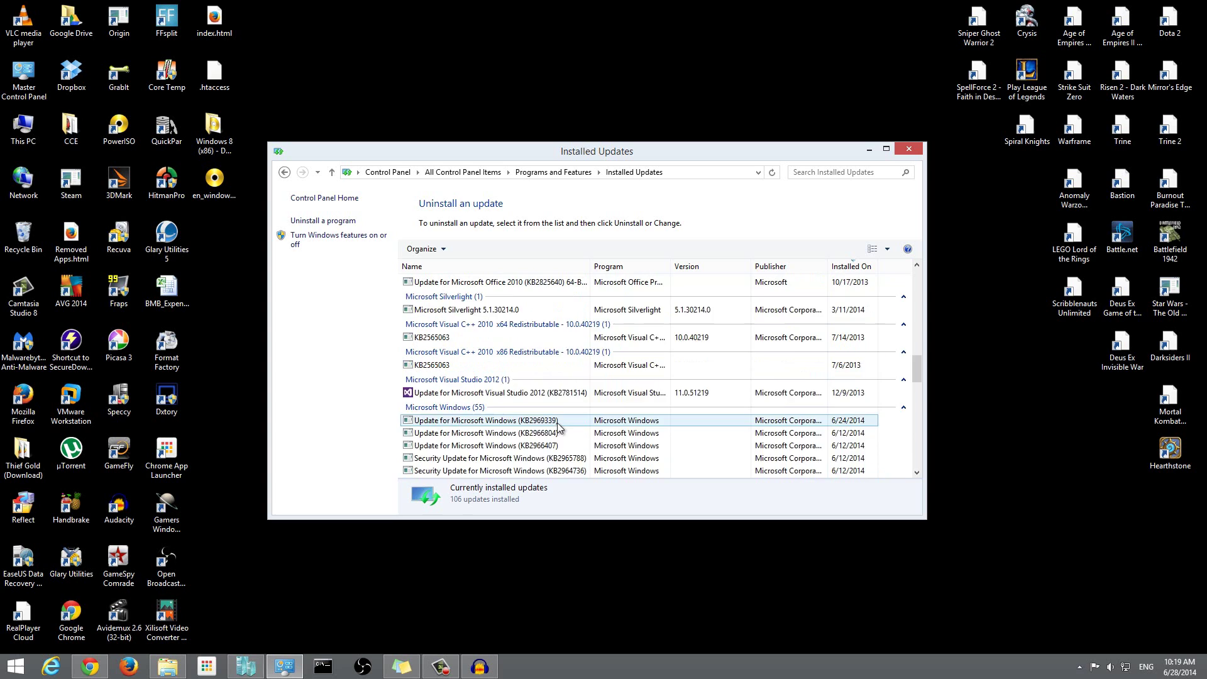
{"action": "scroll", "coordinate": [560, 428], "scroll_direction": "up", "scroll_amount": 1}
{"action": "scroll", "coordinate": [560, 428], "scroll_direction": "down", "scroll_amount": 1}
Step: Select the Visual Studio 2012 update KB2781514 and start uninstalling it
{"action": "left_click", "coordinate": [469, 394]}
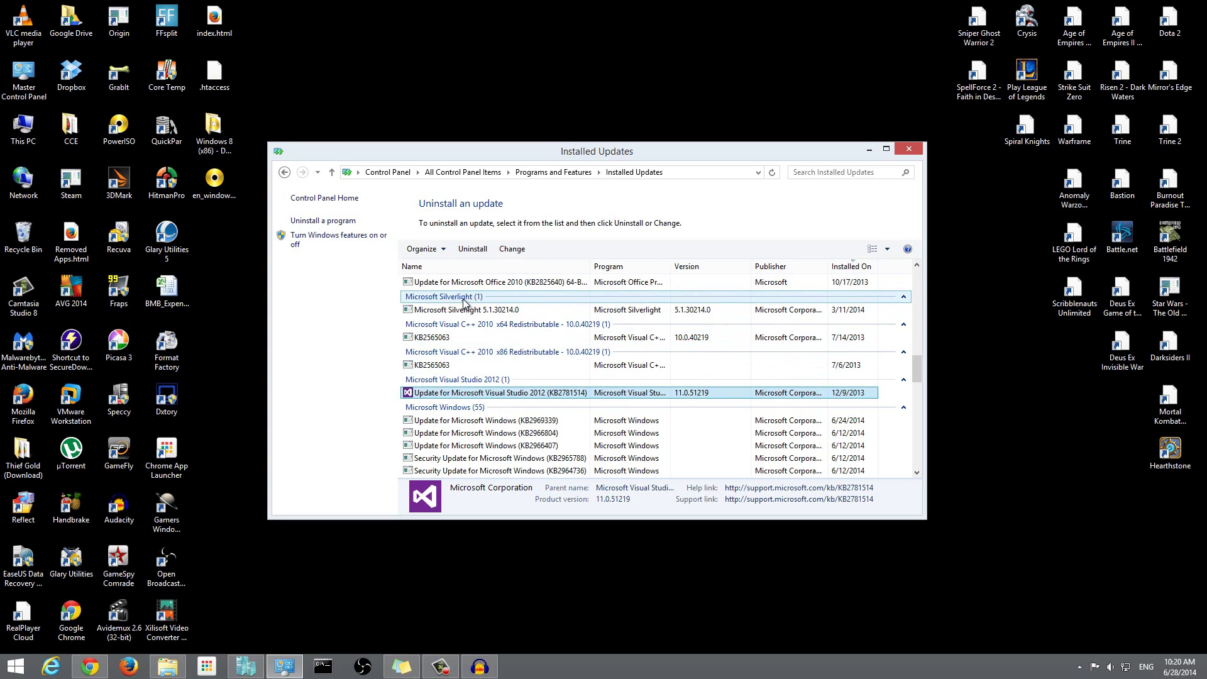
{"action": "left_click", "coordinate": [464, 420]}
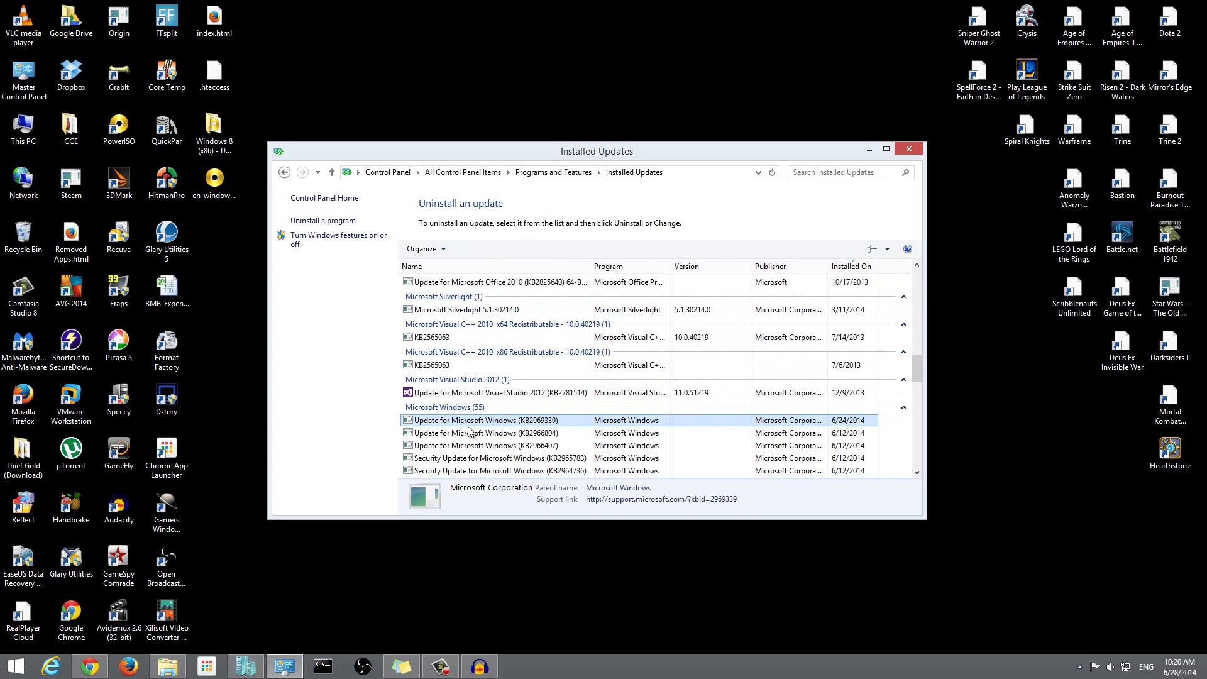
{"action": "left_click", "coordinate": [457, 392]}
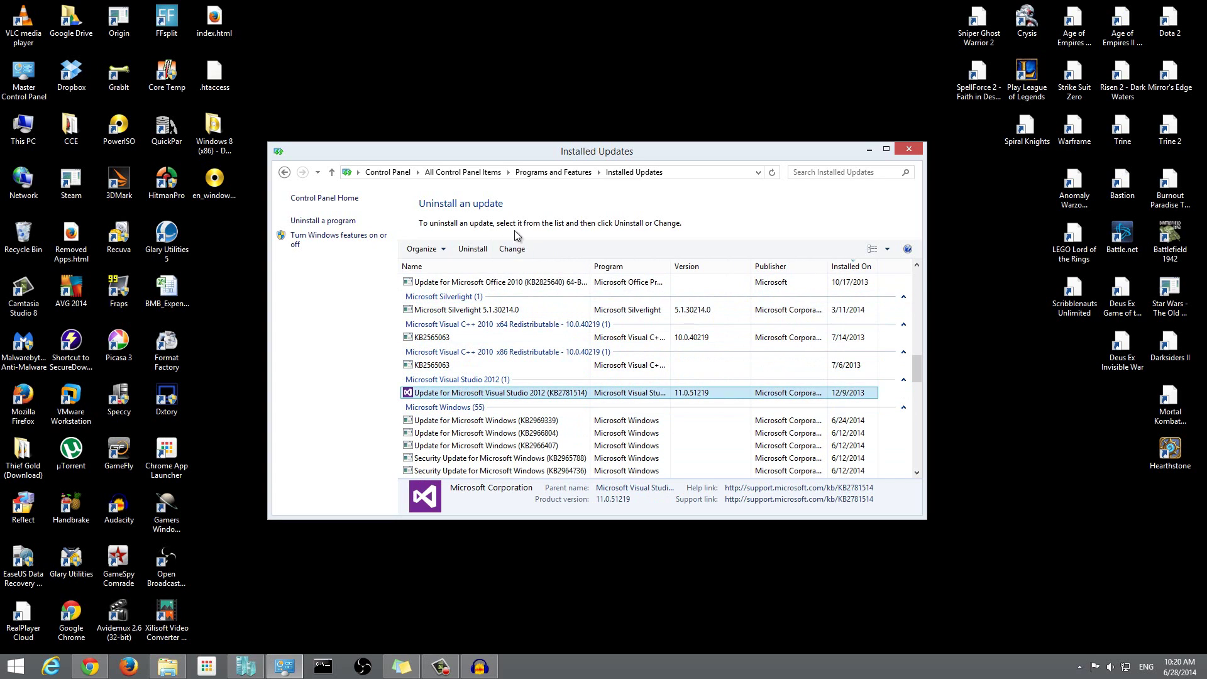
{"action": "left_click", "coordinate": [467, 254]}
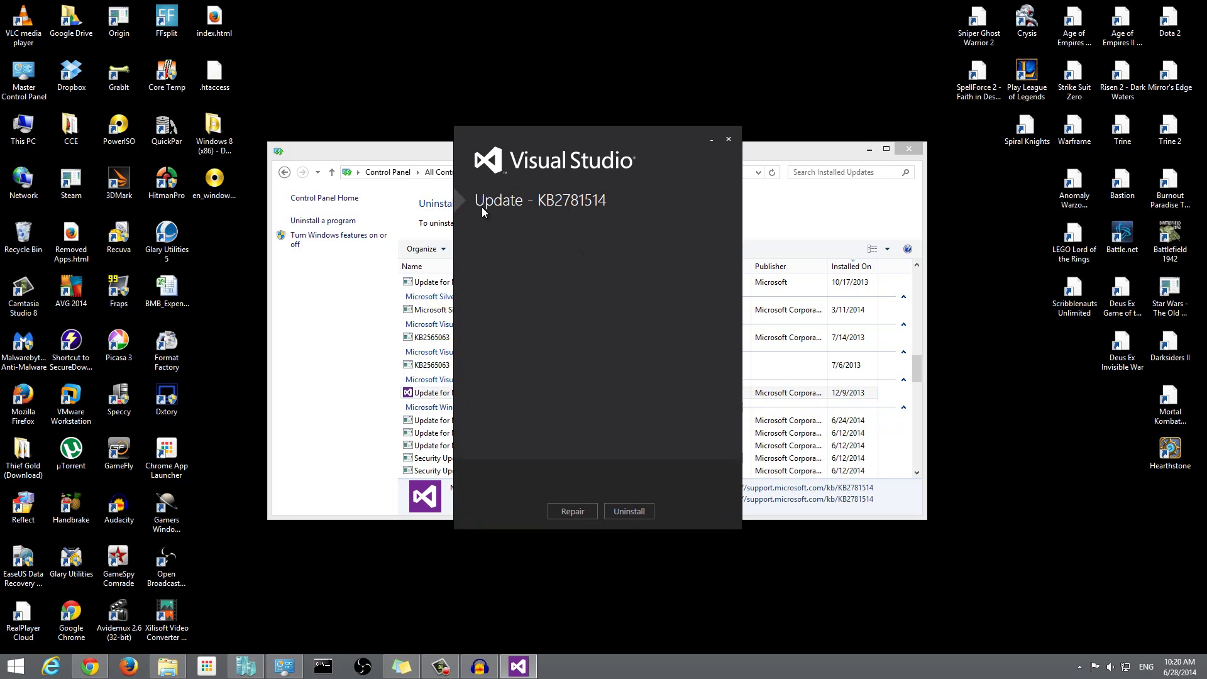
Step: Choose to remove update KB2781514, confirm with Yes, and let Visual Studio Setup finish
{"action": "left_click", "coordinate": [631, 511]}
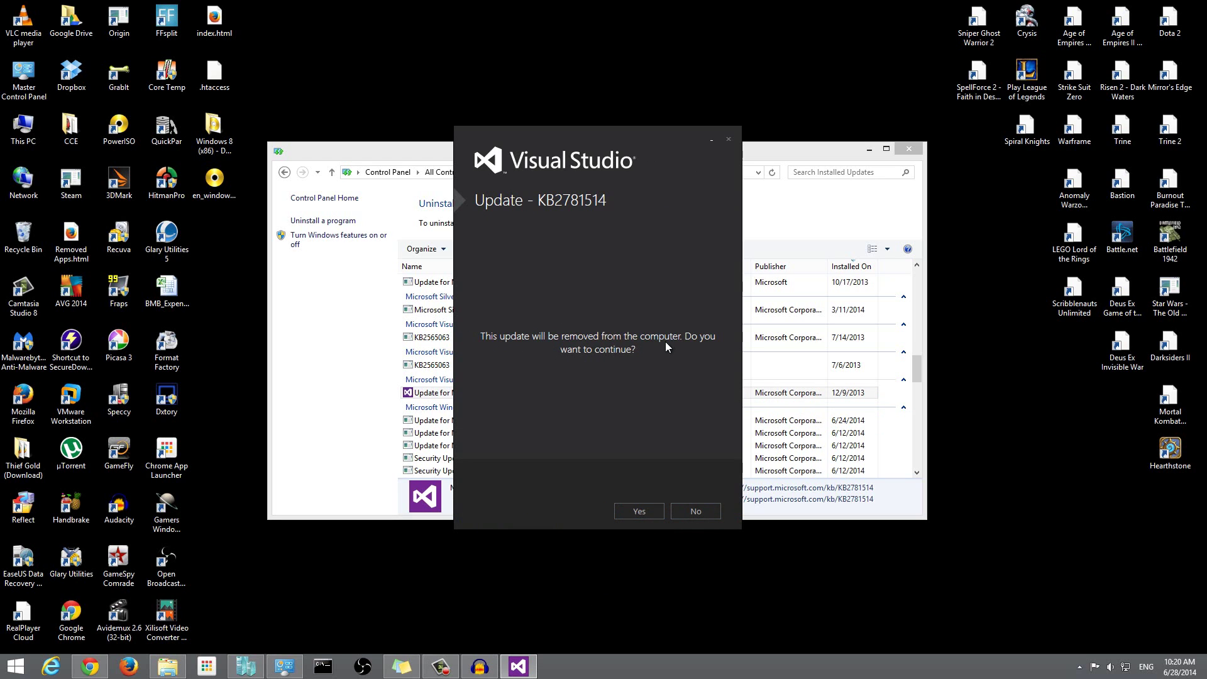
{"action": "left_click", "coordinate": [645, 512]}
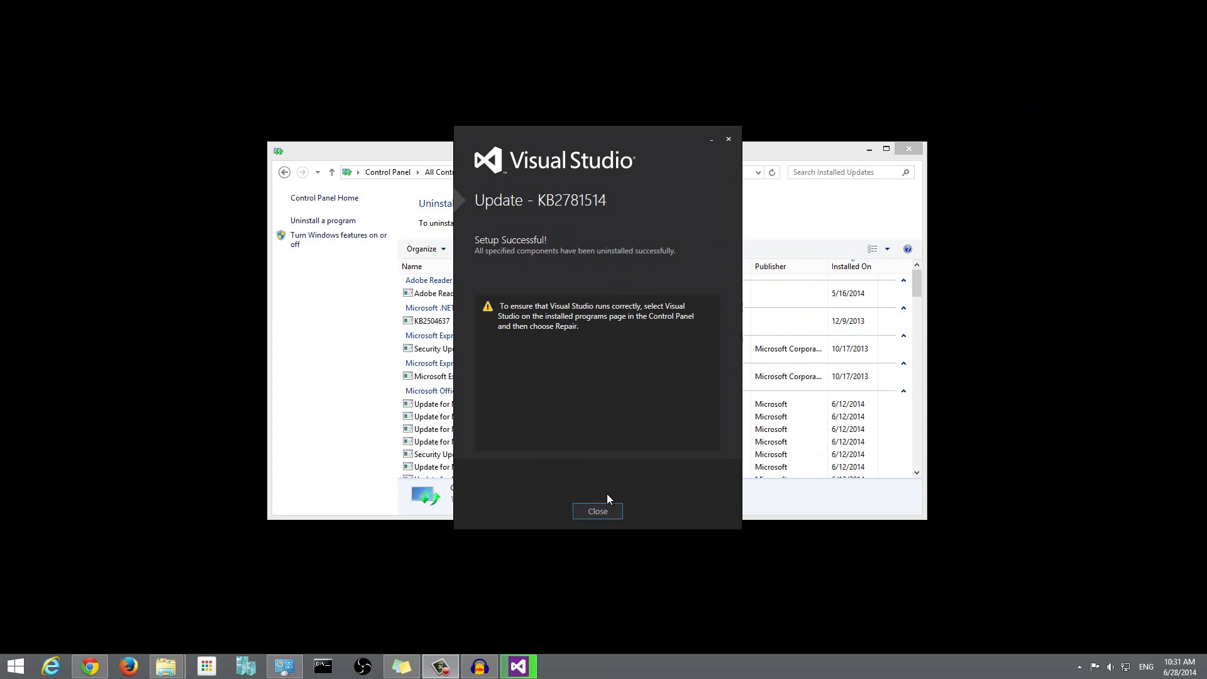
Step: Dismiss the success message and check the 105-update list, selecting Visual C++ 2010 KB2565063
{"action": "left_click", "coordinate": [599, 511]}
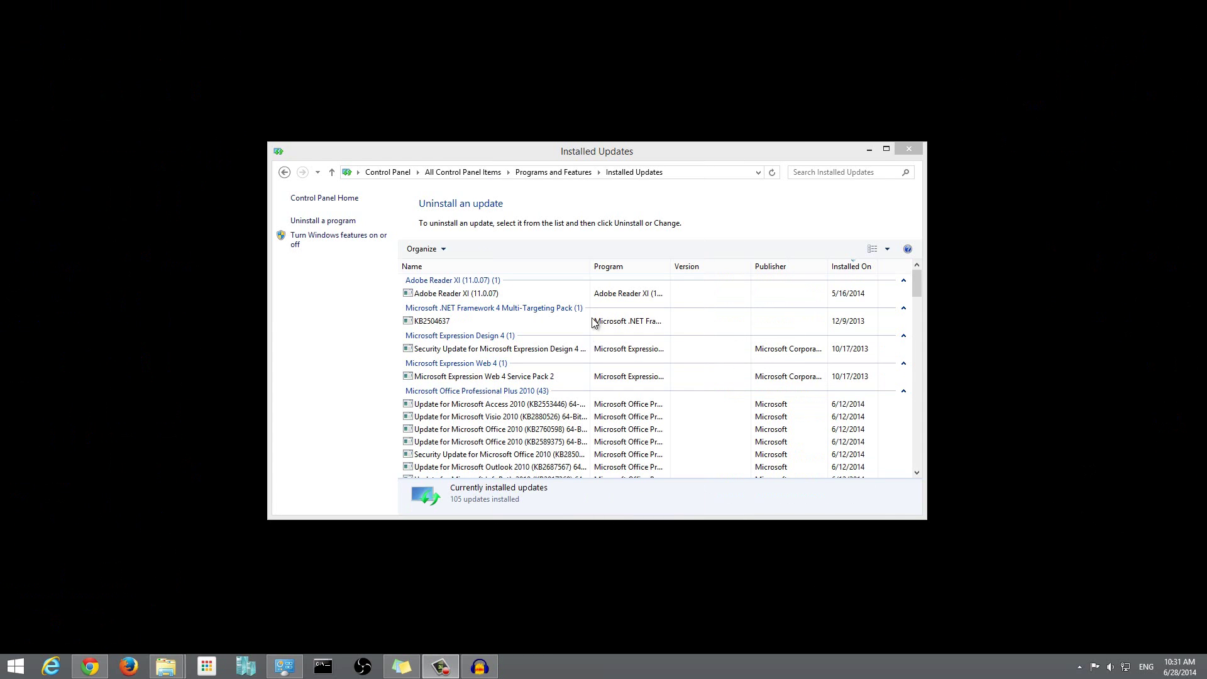
{"action": "mouse_move", "coordinate": [917, 283]}
{"action": "left_mouse_down"}
{"action": "mouse_move", "coordinate": [892, 454]}
{"action": "mouse_move", "coordinate": [906, 372]}
{"action": "left_mouse_up"}
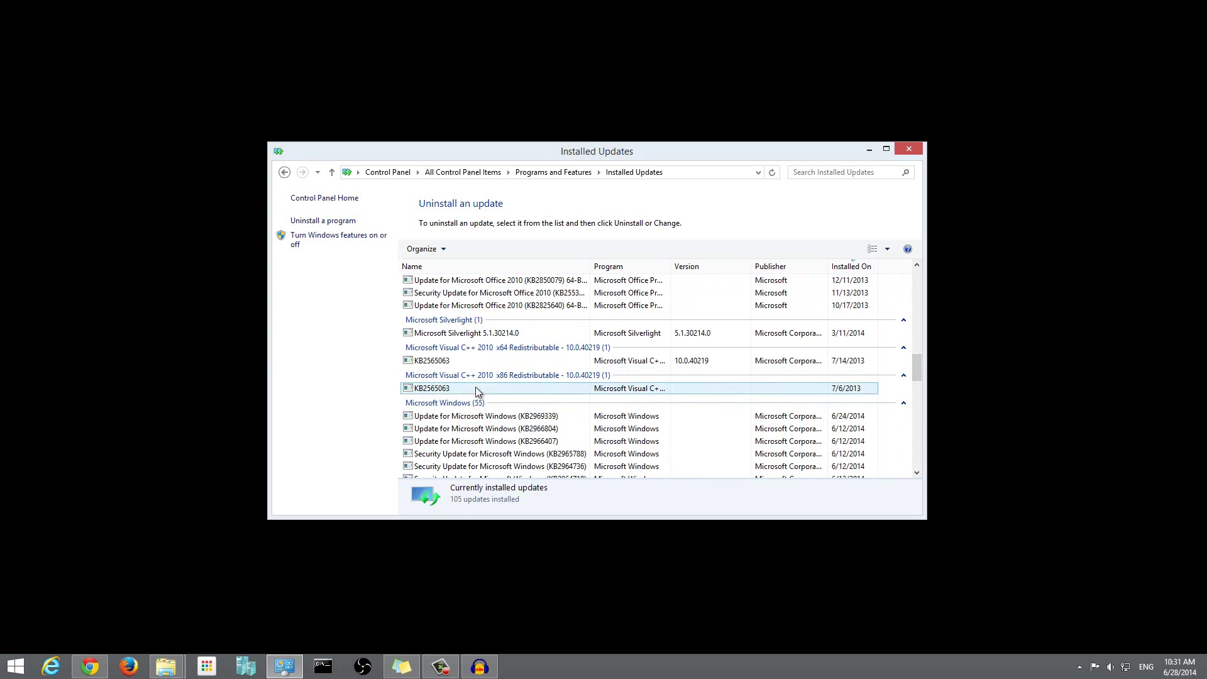
{"action": "left_click", "coordinate": [432, 389]}
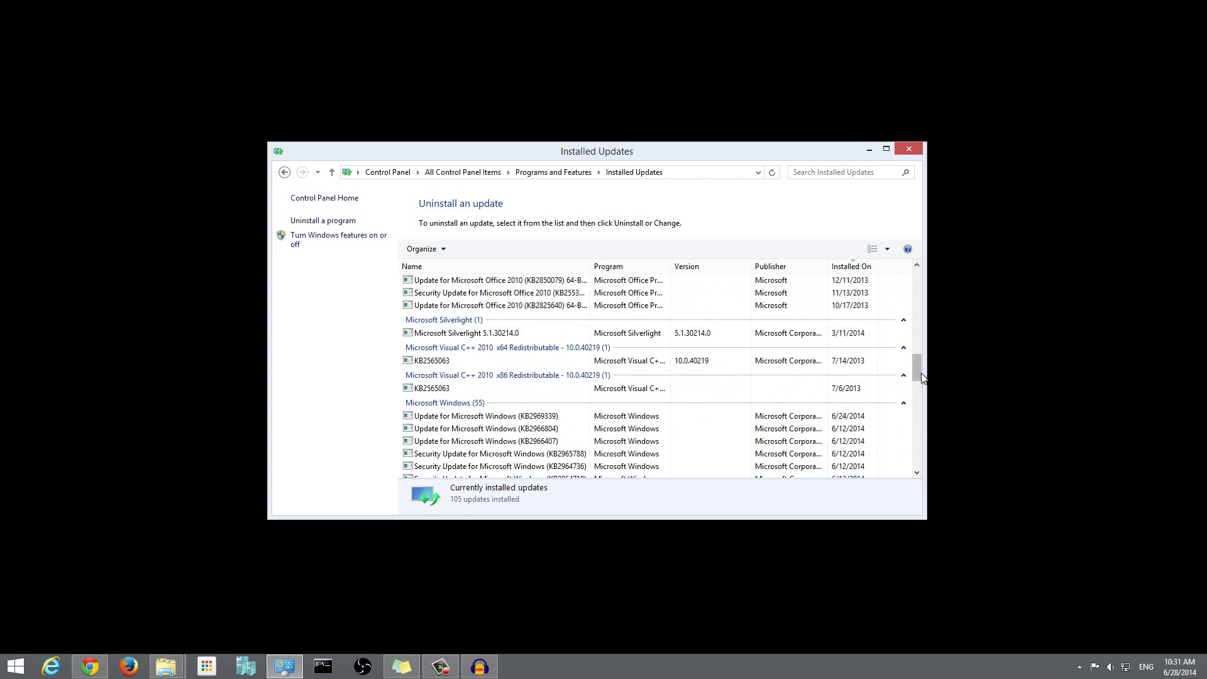
{"action": "left_click_drag", "start_coordinate": [920, 371], "coordinate": [920, 284]}
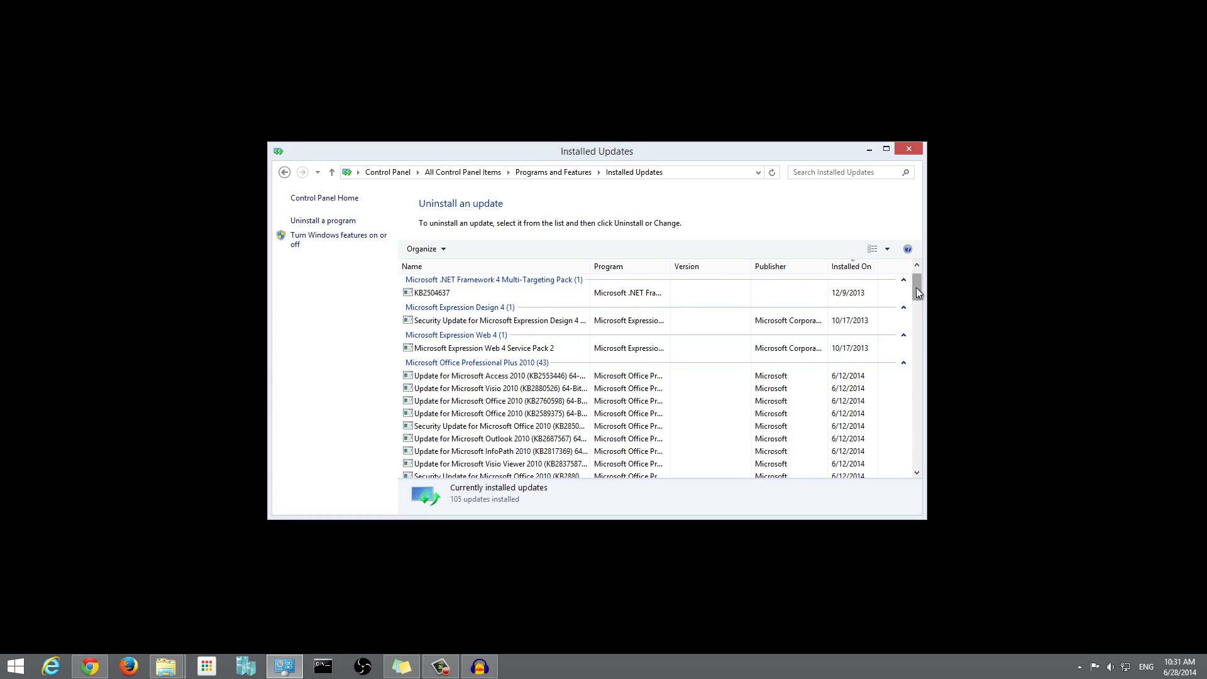
{"action": "left_click_drag", "start_coordinate": [918, 291], "coordinate": [917, 283]}
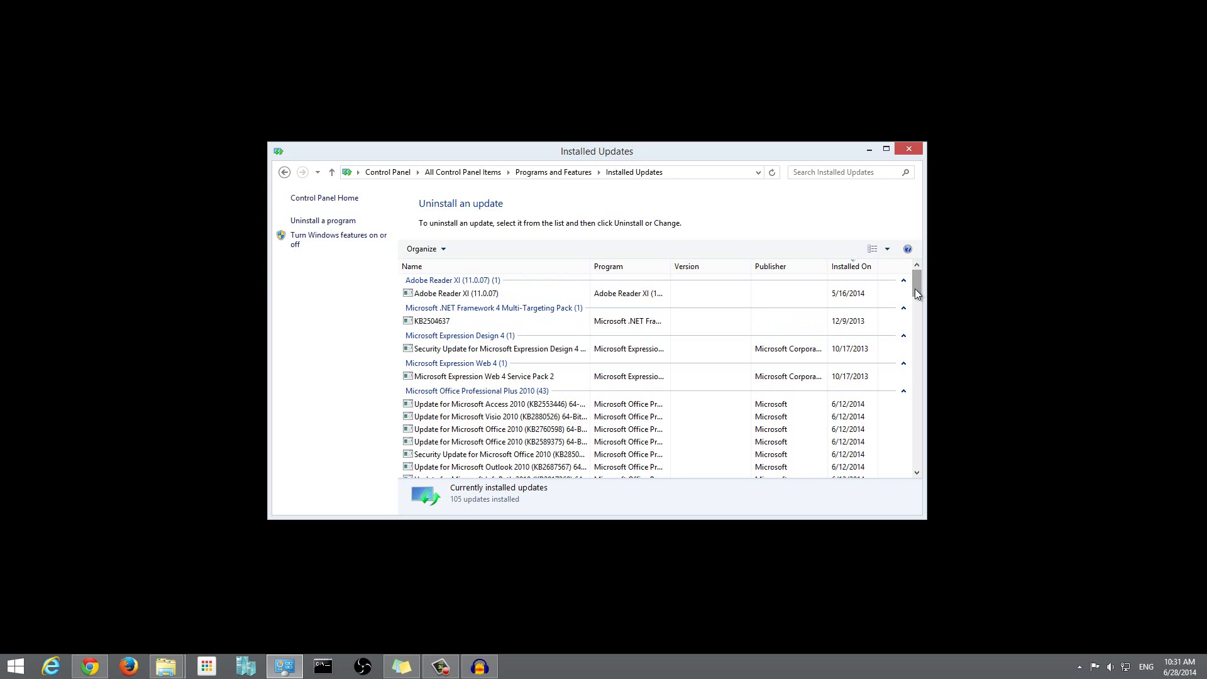
{"action": "mouse_move", "coordinate": [913, 289]}
{"action": "left_mouse_down"}
{"action": "mouse_move", "coordinate": [915, 313]}
{"action": "mouse_move", "coordinate": [917, 274]}
{"action": "left_mouse_up"}
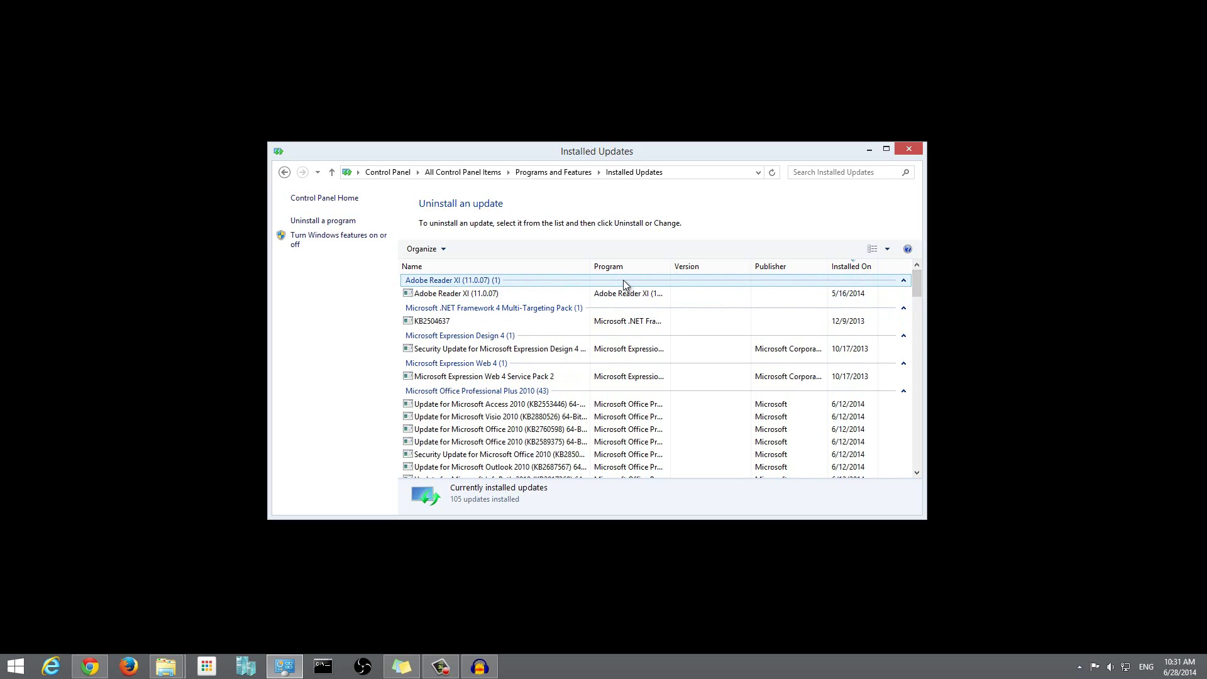